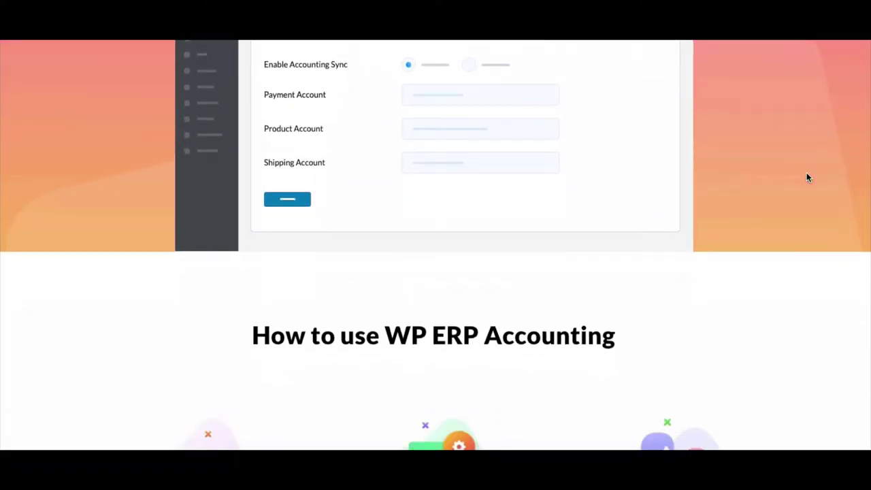
Scroll the Accounting page past sales, tax, expense and purchase features to double-entry journals.
scroll(807, 178, down, 3)
scroll(807, 177, down, 2)
scroll(808, 178, down, 1)
scroll(807, 177, down, 3)
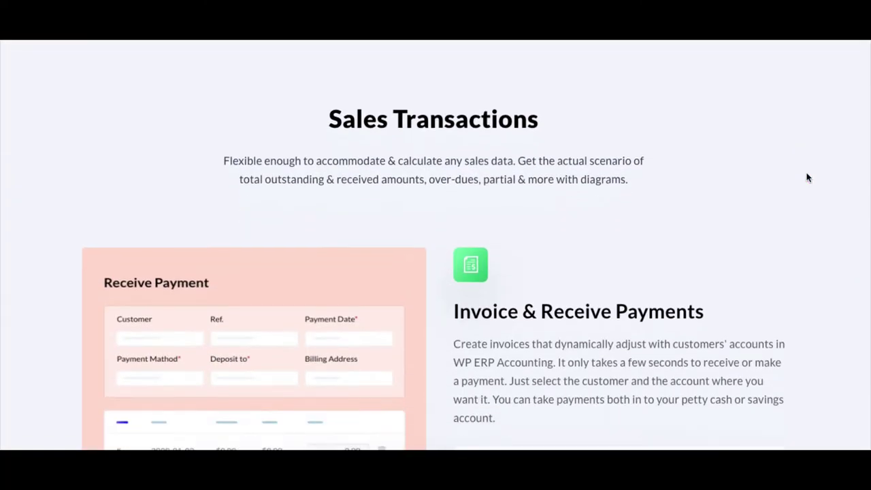
scroll(807, 178, down, 1)
scroll(808, 177, down, 1)
scroll(807, 178, down, 2)
scroll(808, 177, down, 2)
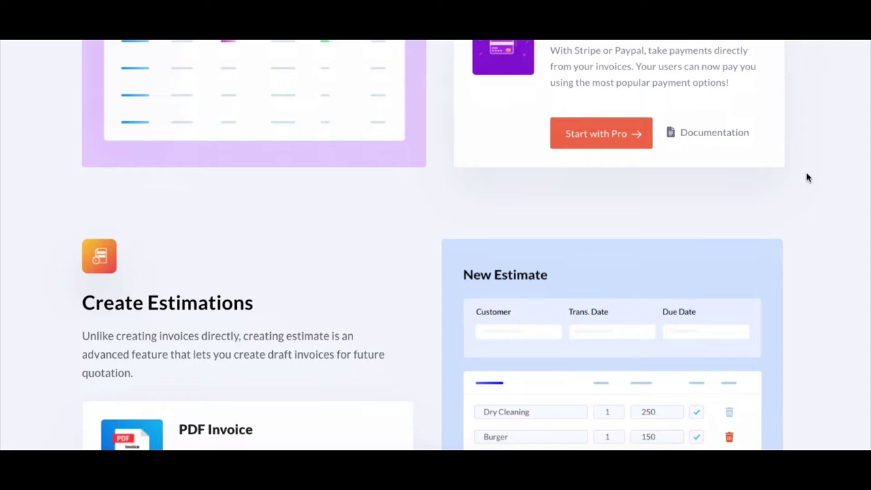
scroll(808, 178, down, 3)
scroll(808, 178, down, 3)
scroll(808, 177, down, 2)
scroll(808, 177, down, 3)
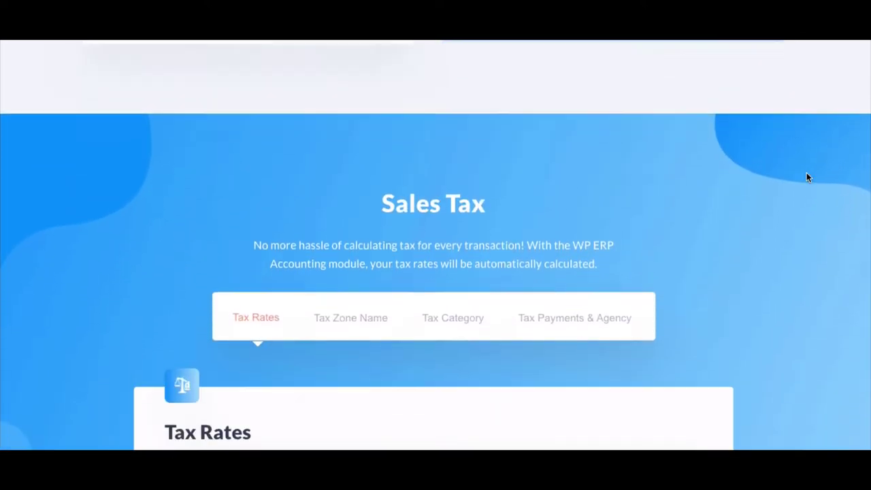
scroll(808, 177, down, 3)
scroll(807, 178, down, 3)
scroll(808, 177, down, 3)
scroll(807, 178, down, 3)
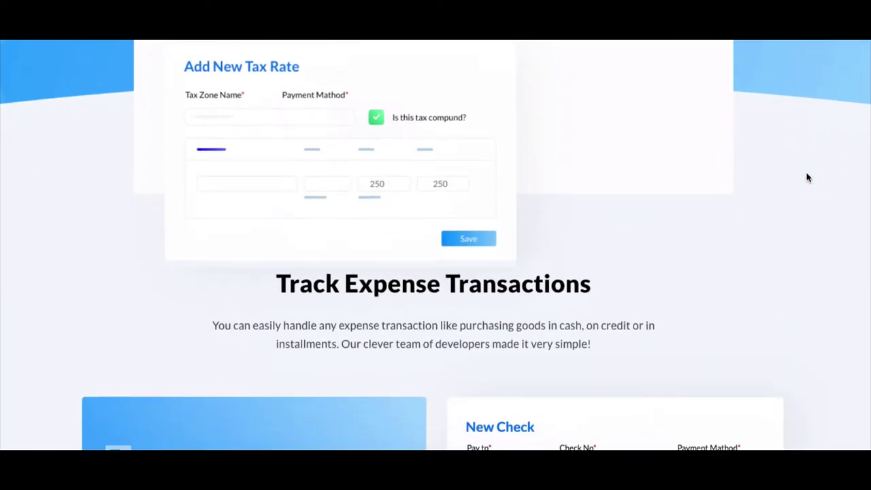
scroll(807, 178, down, 3)
scroll(807, 177, down, 3)
scroll(808, 177, down, 4)
scroll(808, 178, down, 3)
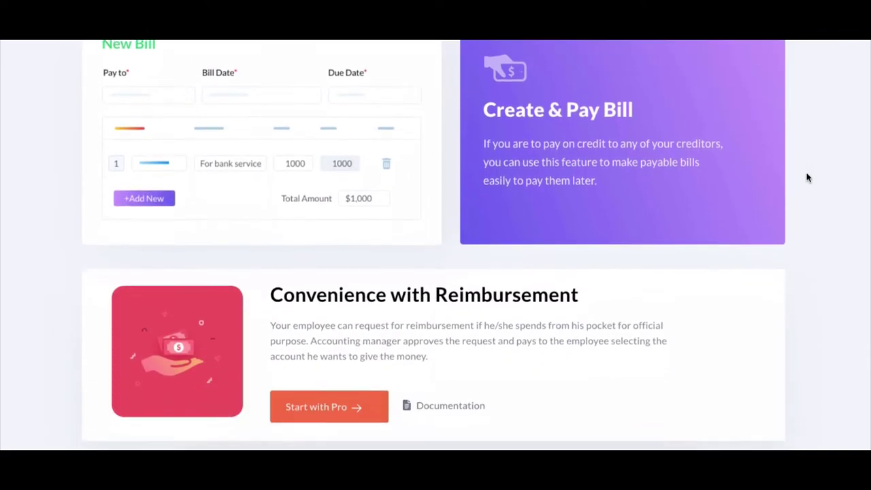
scroll(808, 177, down, 2)
scroll(808, 178, down, 3)
scroll(807, 178, down, 3)
scroll(807, 177, down, 3)
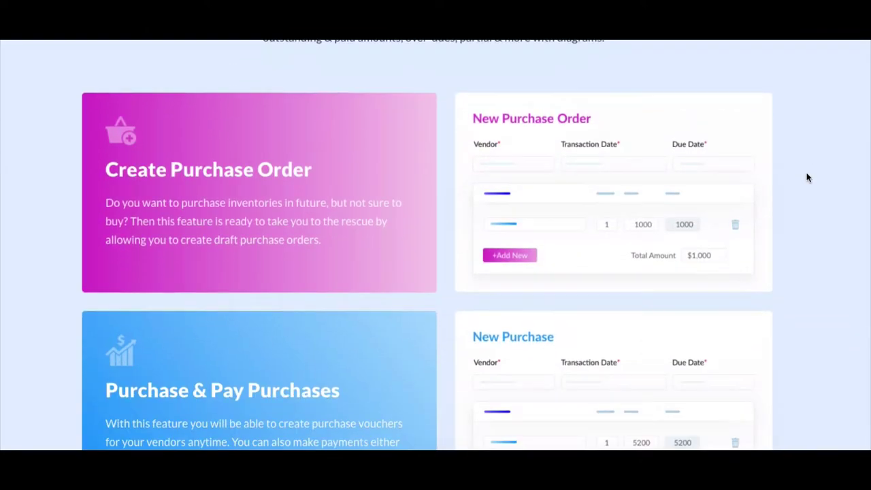
scroll(808, 177, down, 2)
scroll(807, 177, down, 2)
scroll(807, 177, down, 3)
scroll(808, 178, down, 3)
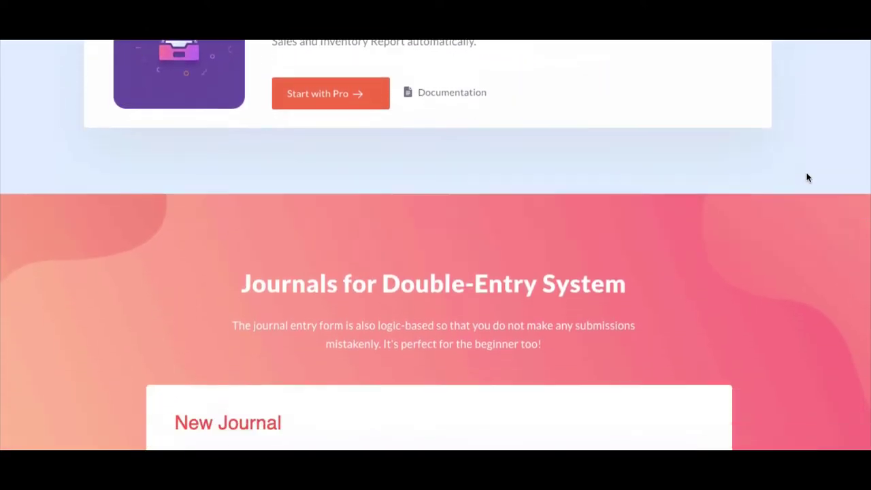
scroll(807, 178, down, 3)
scroll(807, 178, down, 3)
scroll(807, 177, down, 3)
scroll(808, 178, down, 3)
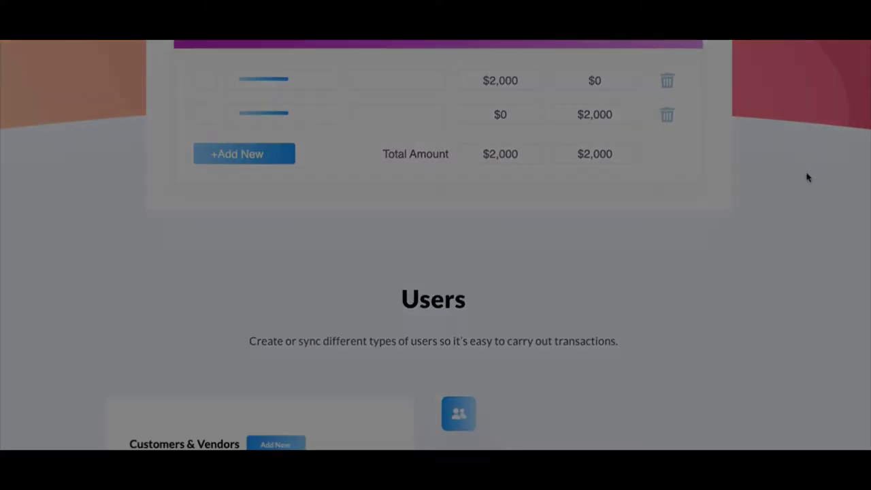
scroll(807, 177, down, 2)
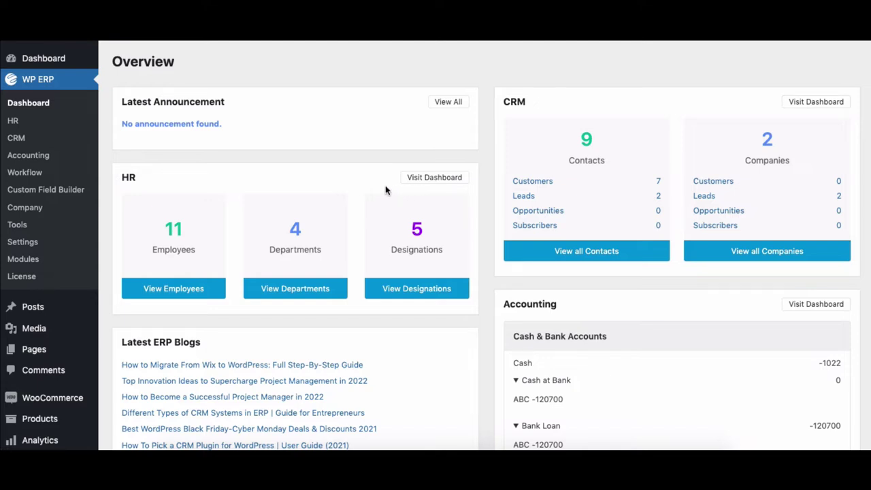
Open the Accounting module, then its Customers list under Users.
click(27, 157)
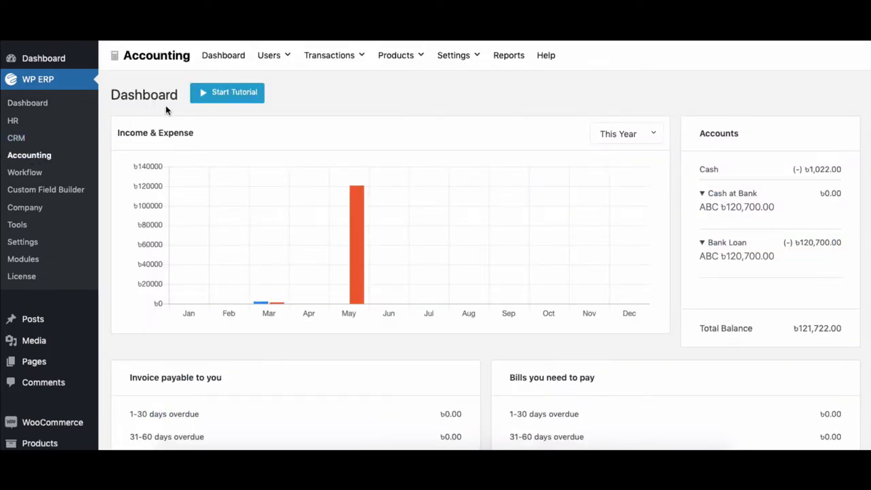
mouse_move(269, 55)
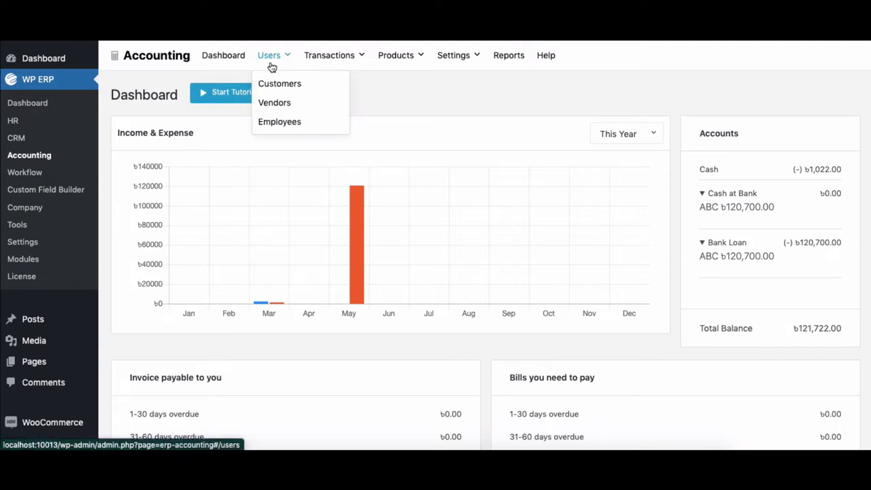
click(275, 89)
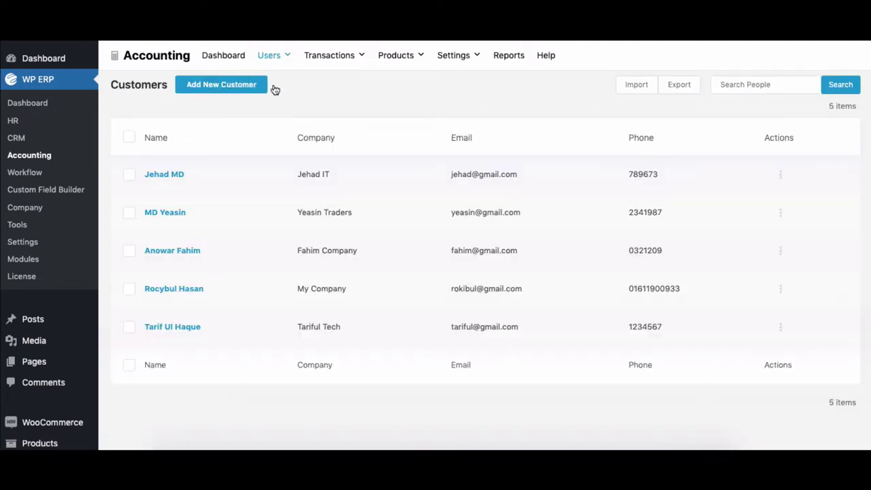
Import five customers from the exported CSV with the default field mapping, reaching ten customers.
click(633, 91)
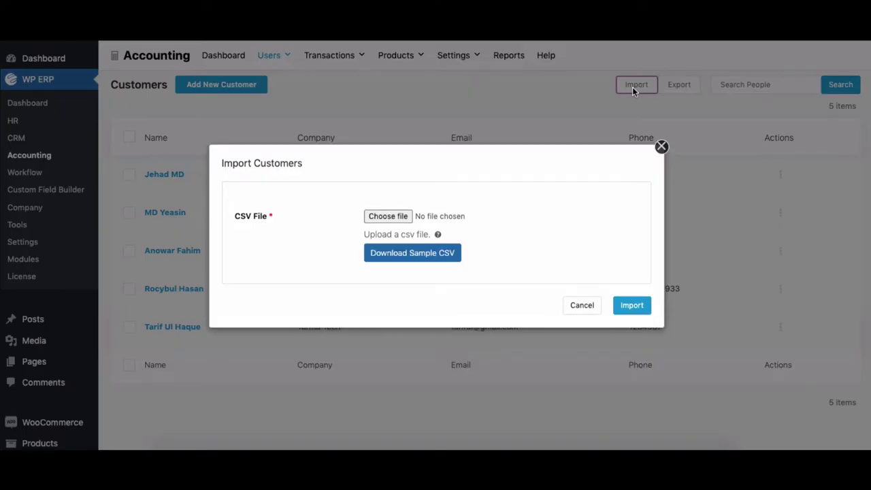
click(389, 215)
scroll(274, 168, down, 2)
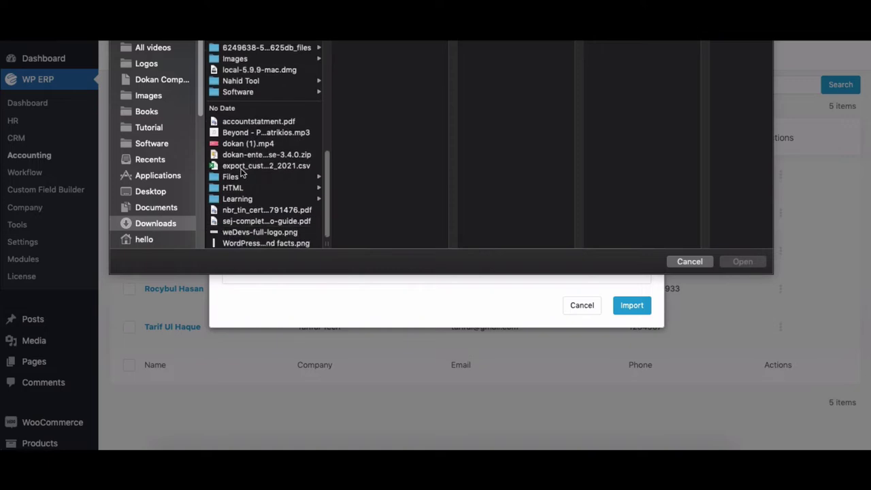
click(257, 167)
click(740, 263)
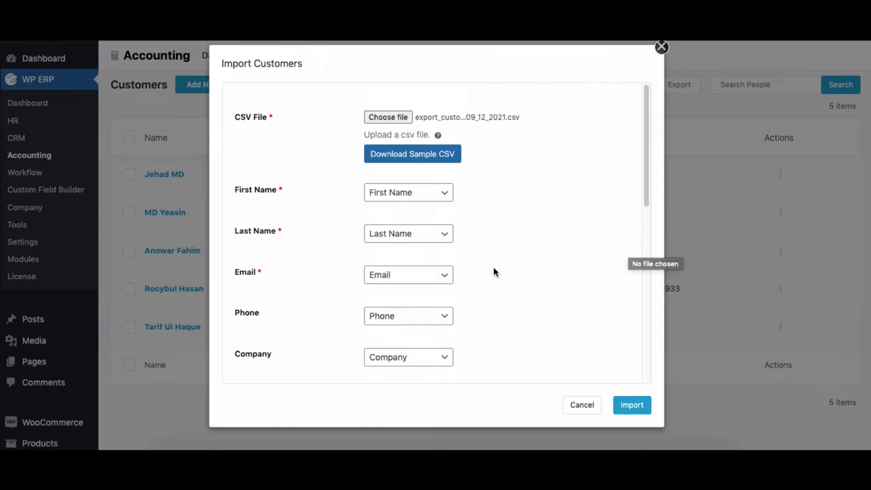
click(624, 408)
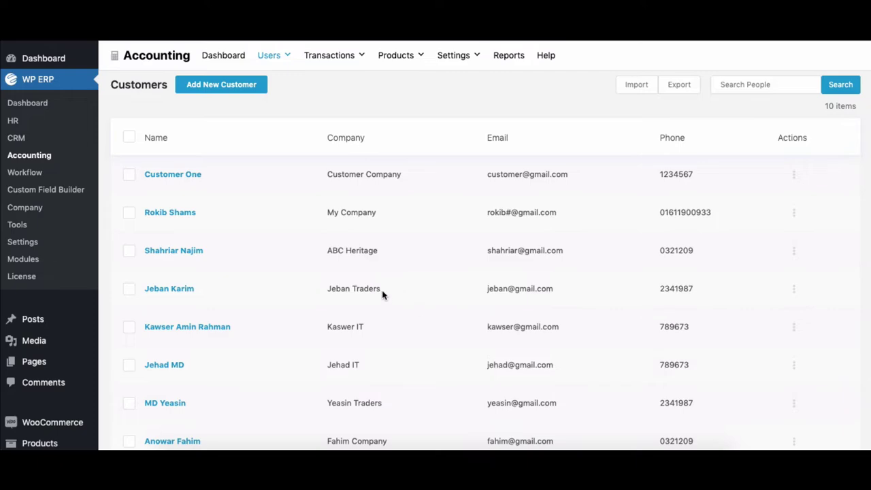
scroll(382, 294, down, 1)
scroll(382, 293, down, 1)
scroll(382, 294, down, 2)
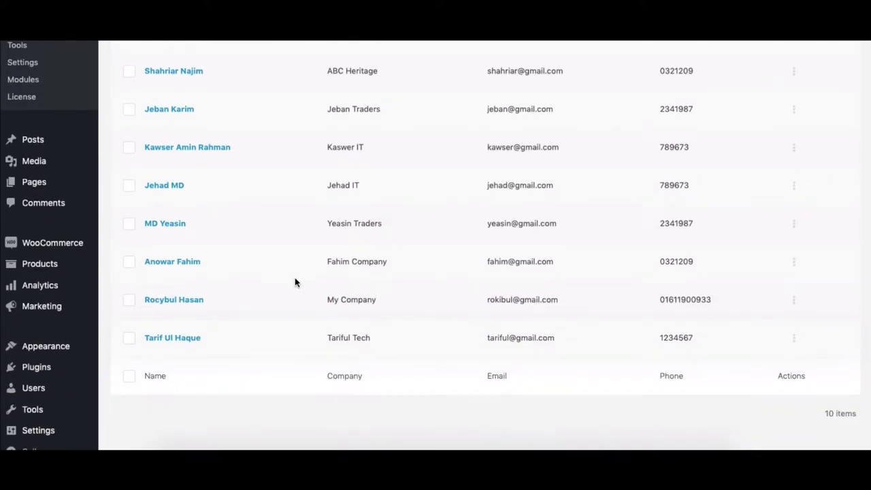
scroll(211, 162, up, 5)
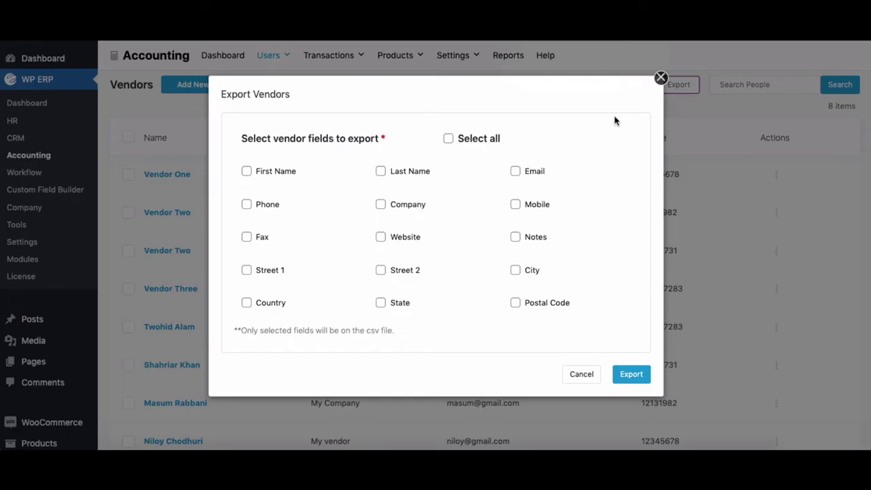
Export all ten customers with every field and open the downloaded export_customer CSV.
click(514, 172)
click(381, 171)
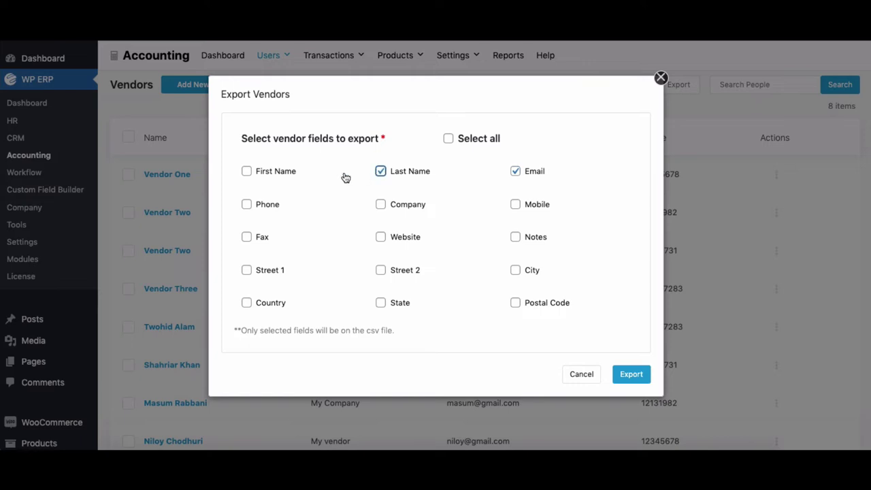
click(246, 171)
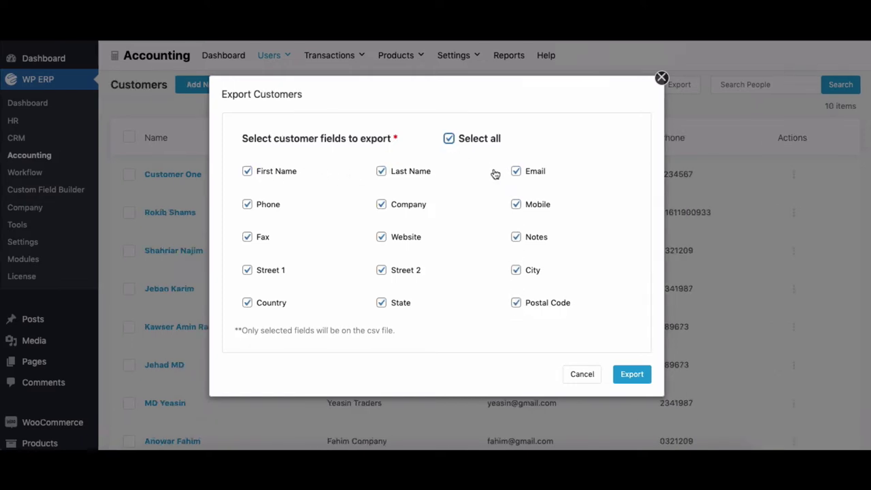
click(637, 377)
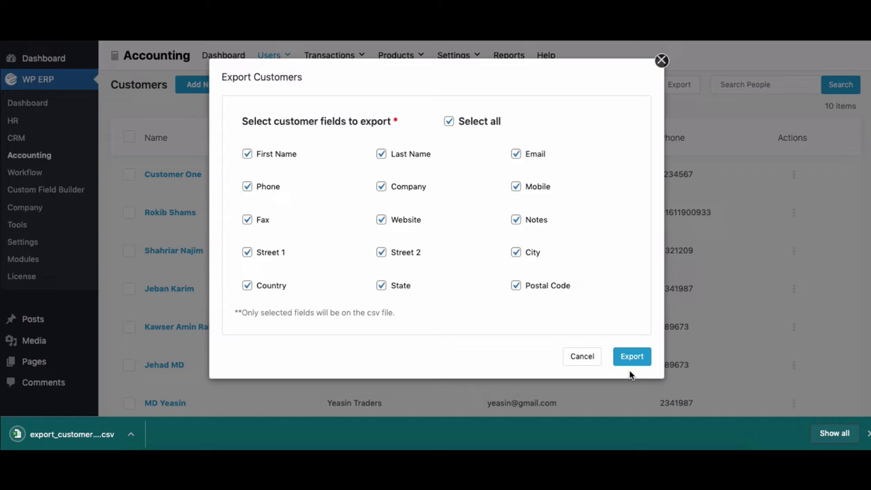
click(84, 426)
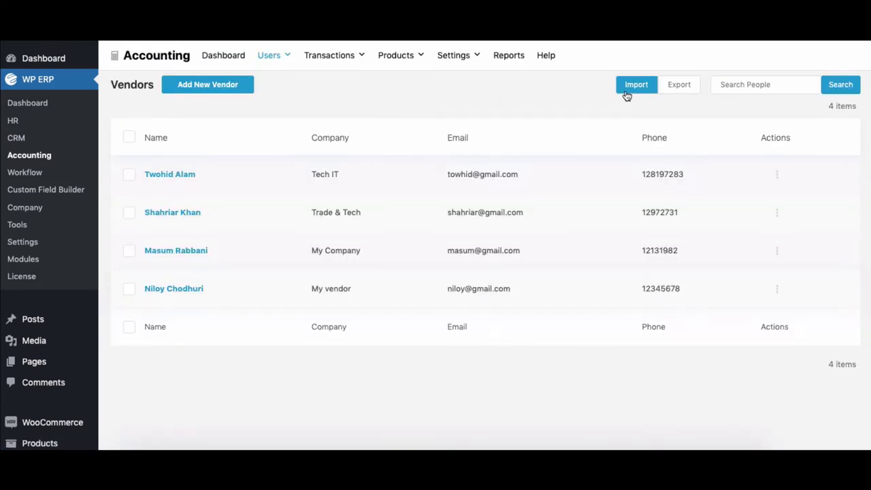
Load export_vendor_09_12_2021.csv into the Import Vendors dialog.
click(626, 90)
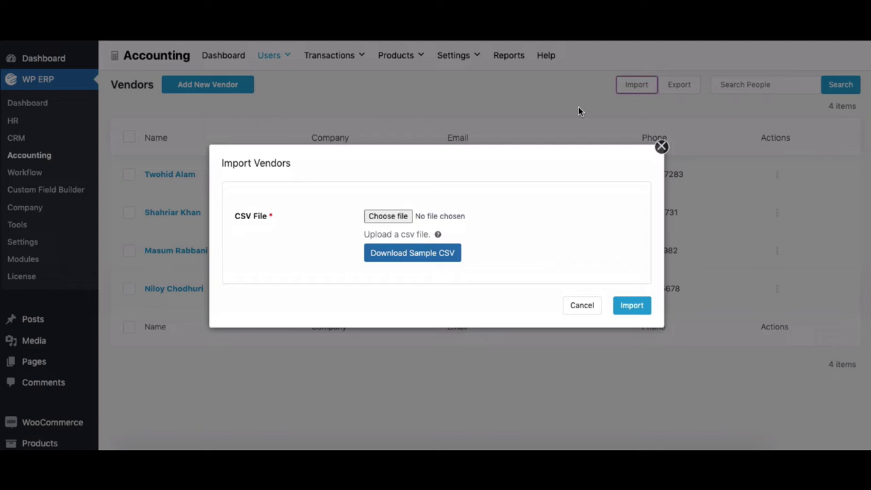
click(401, 216)
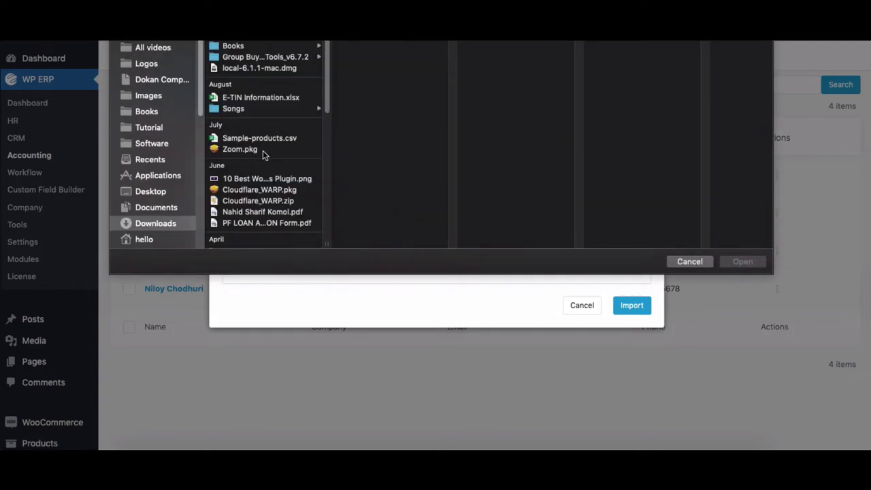
scroll(262, 151, down, 10)
click(254, 167)
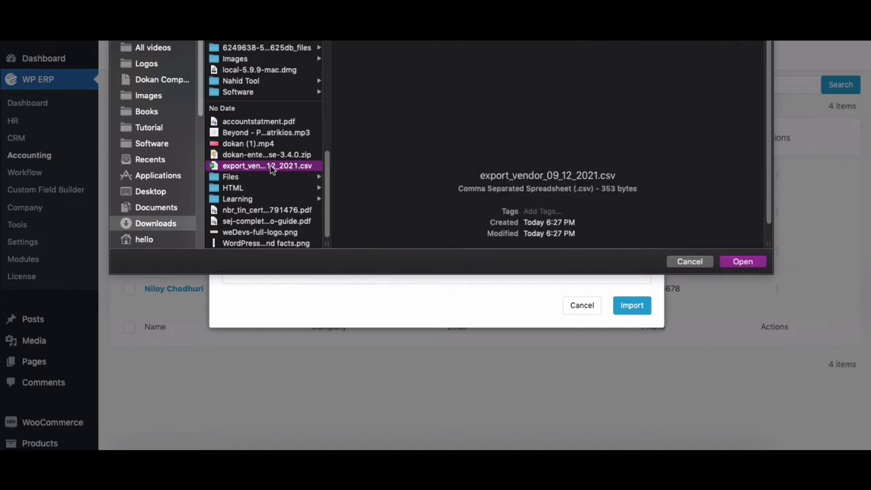
click(741, 262)
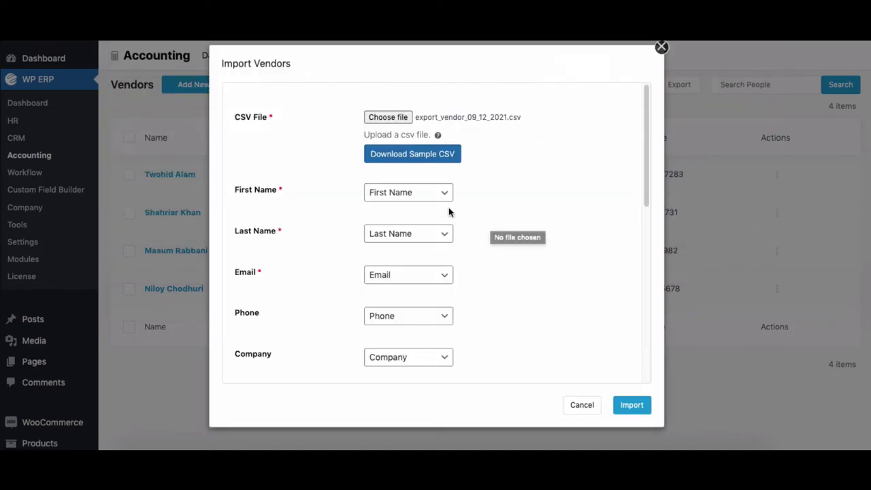
Review the field mapping and import the vendors, growing the list from four to eight.
scroll(418, 204, down, 4)
scroll(419, 206, down, 3)
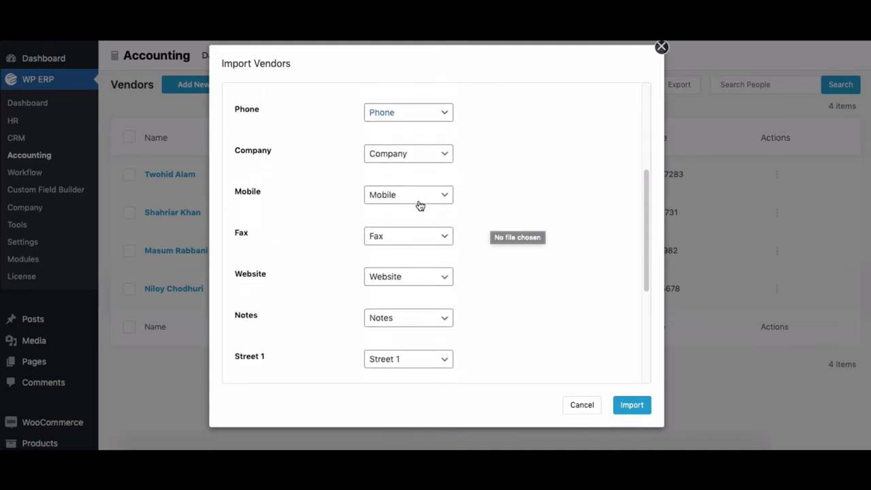
scroll(419, 205, down, 2)
scroll(420, 206, down, 3)
scroll(420, 206, down, 3)
scroll(467, 230, up, 1)
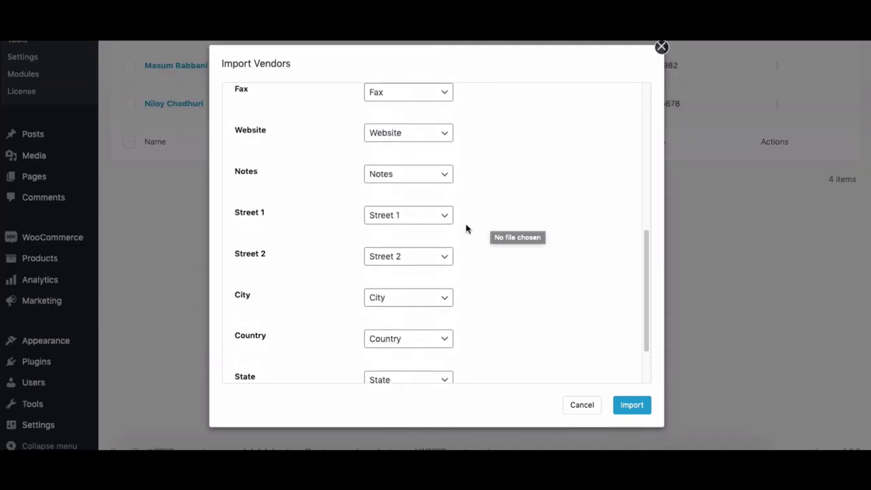
scroll(467, 230, up, 4)
scroll(467, 230, up, 3)
scroll(466, 231, up, 4)
scroll(467, 230, up, 1)
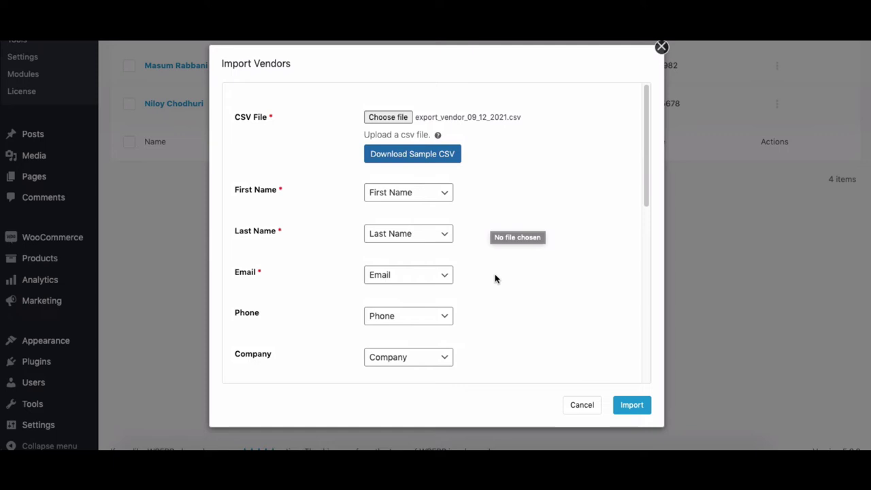
click(629, 401)
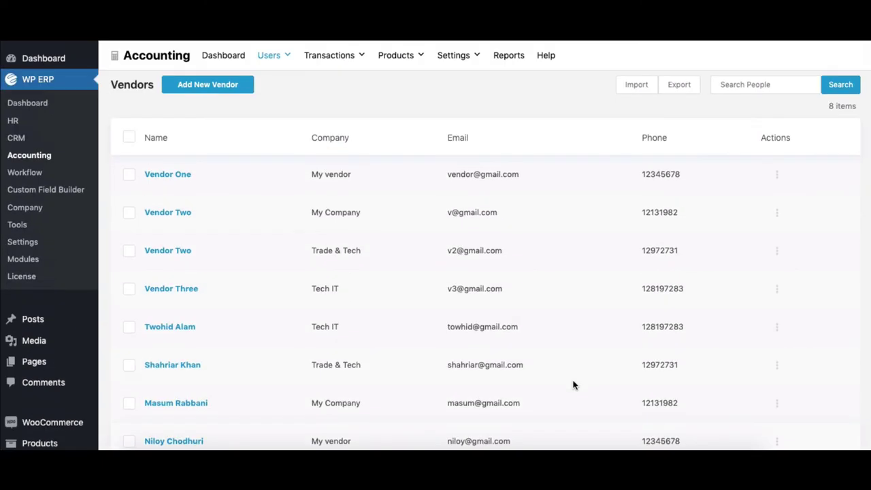
scroll(197, 223, down, 3)
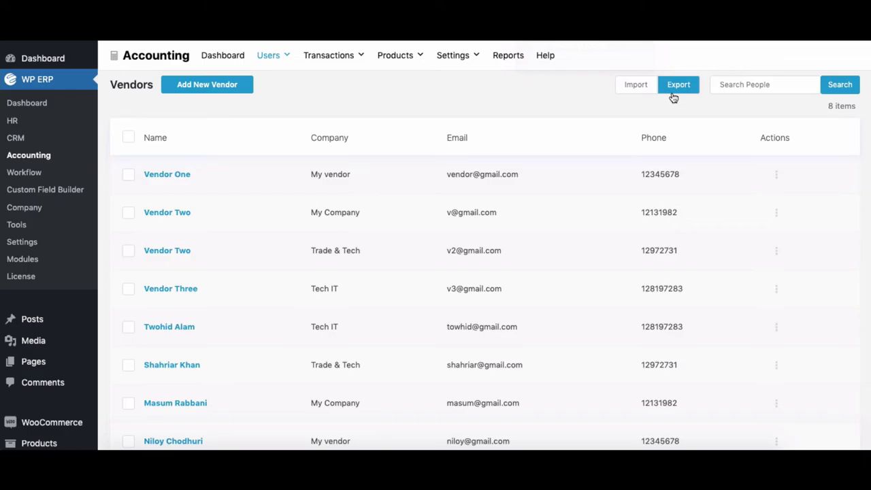
Export vendors with Select all fields ticked and open the downloaded export_vendor CSV.
click(672, 94)
click(514, 171)
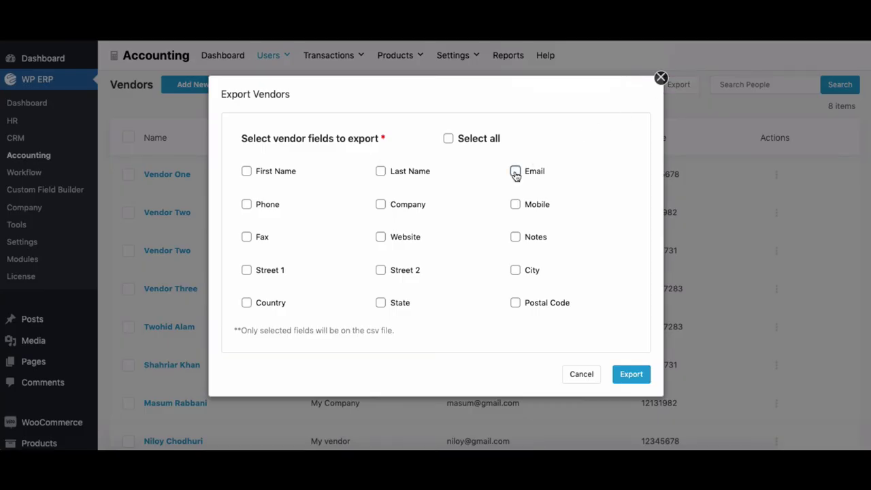
click(380, 172)
click(246, 171)
click(448, 140)
click(627, 381)
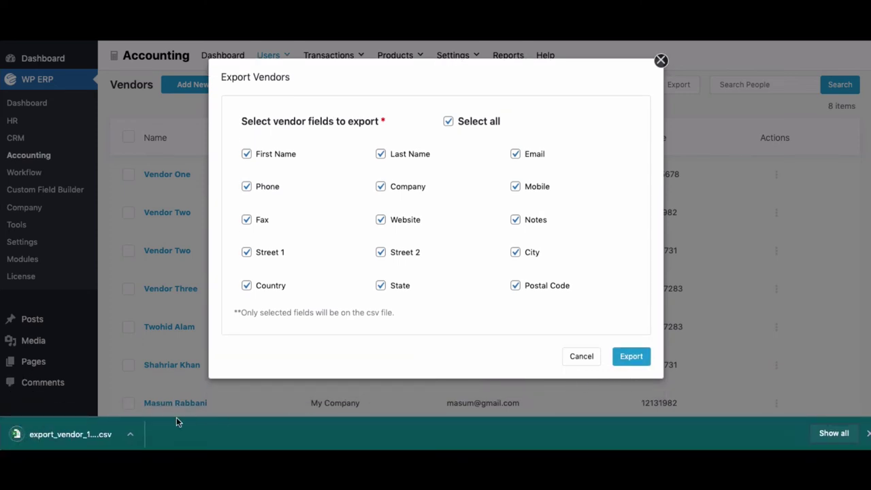
click(87, 434)
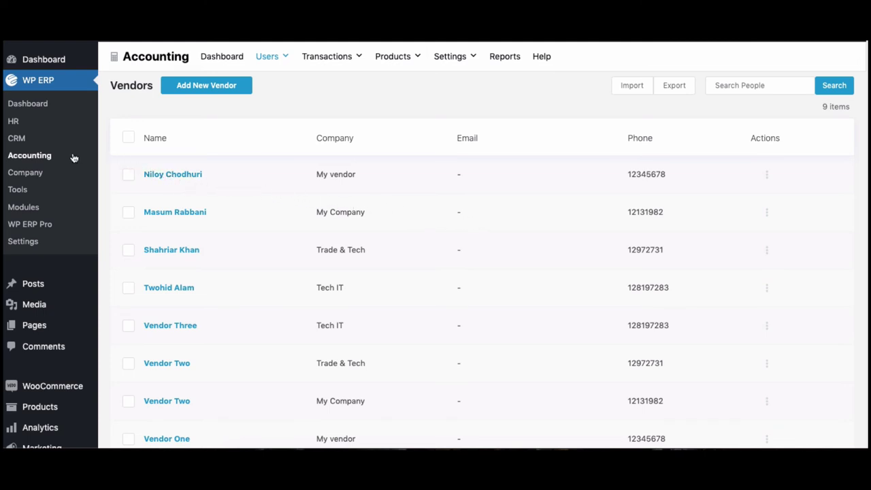
Open the Accounting dashboard and review the income/expense chart, balances and overdue totals.
click(37, 158)
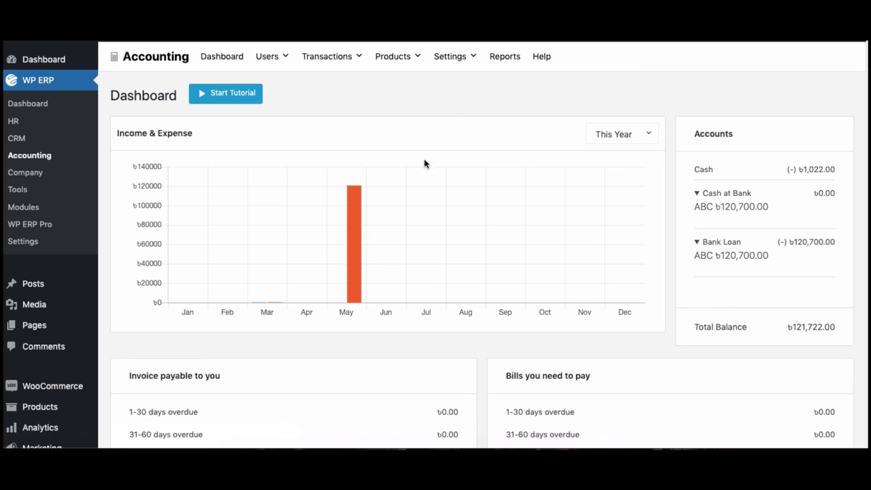
scroll(439, 164, down, 1)
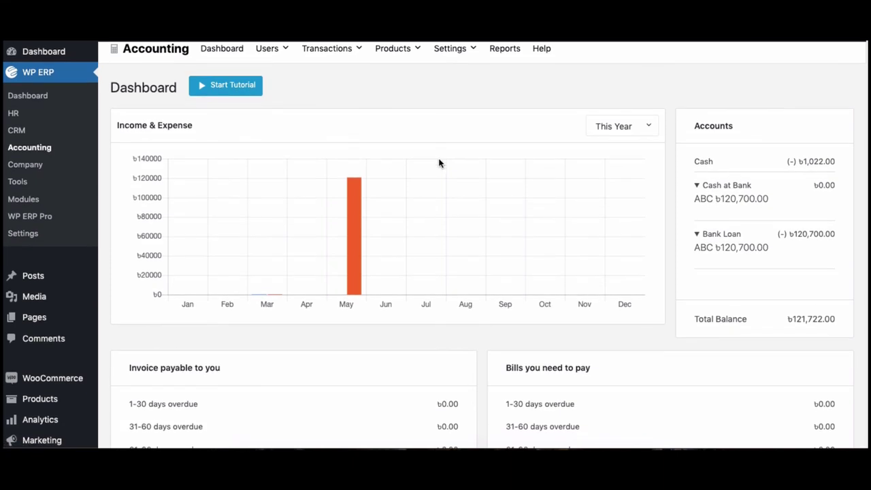
scroll(438, 164, down, 2)
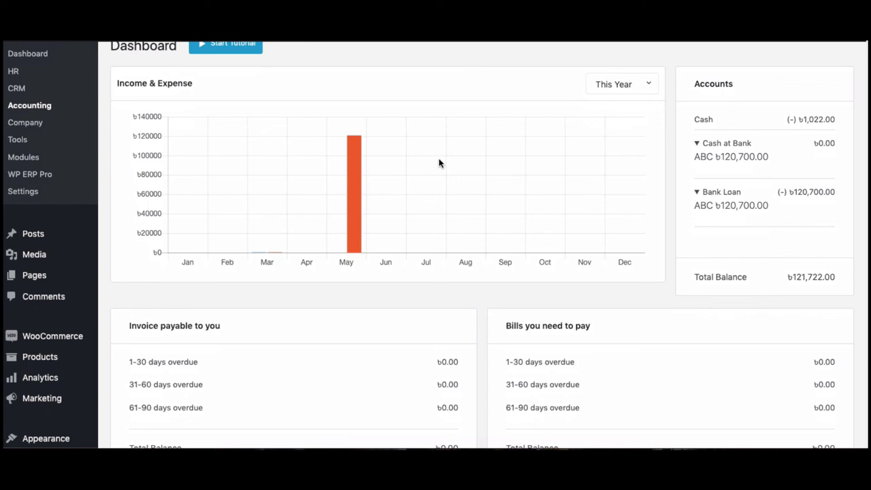
scroll(439, 163, down, 2)
scroll(438, 163, down, 1)
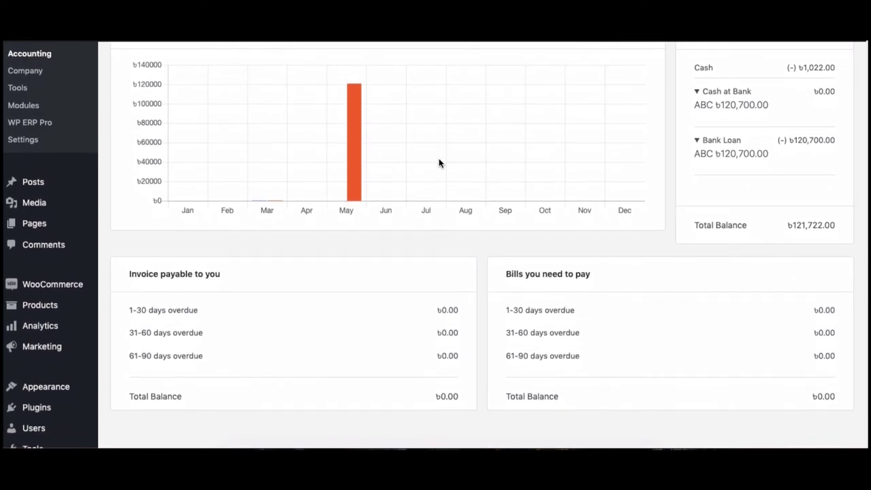